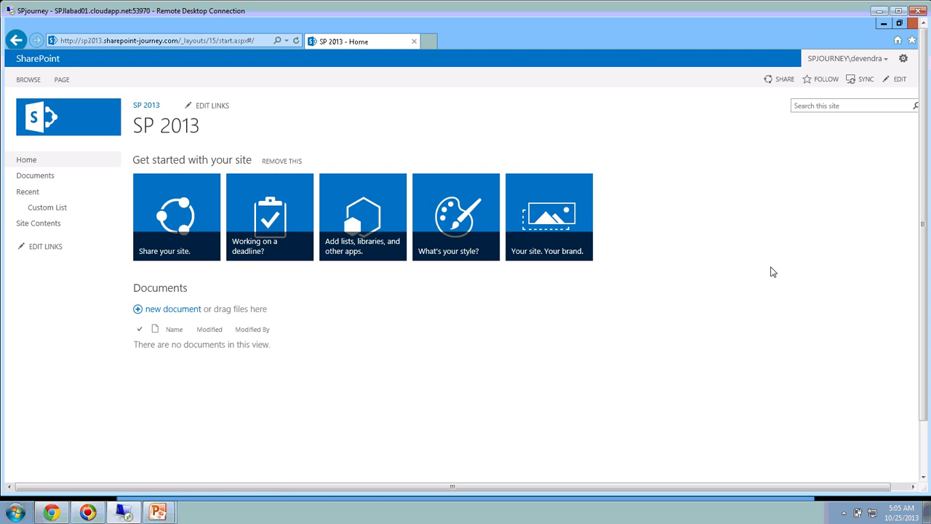
# Step: From Site Contents, open the Survey list's Survey Settings page showing the default Modified and Created questions
pyautogui.click(41, 224)
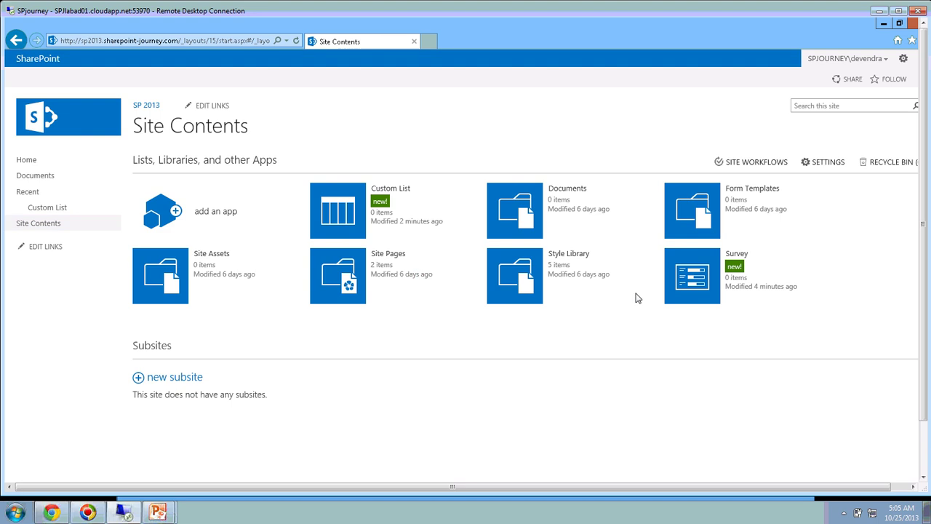
pyautogui.click(695, 285)
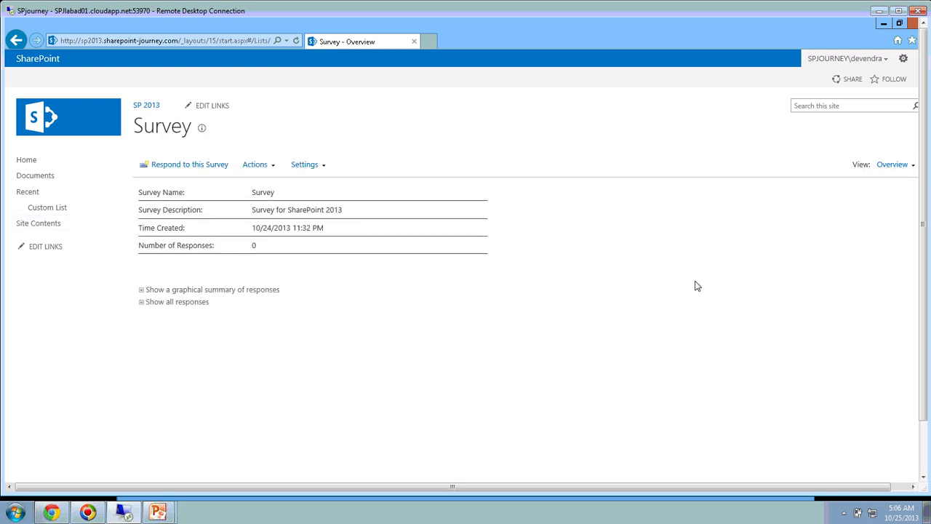
pyautogui.click(326, 168)
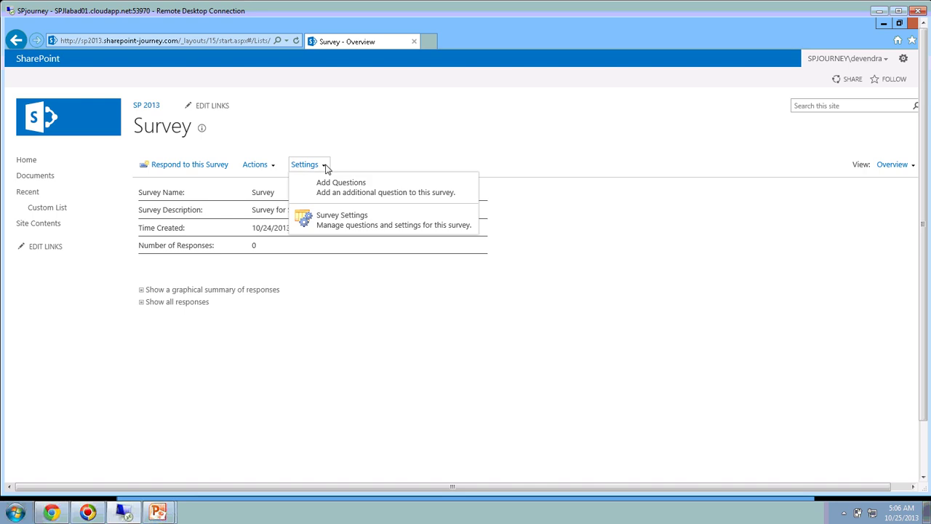
pyautogui.click(335, 220)
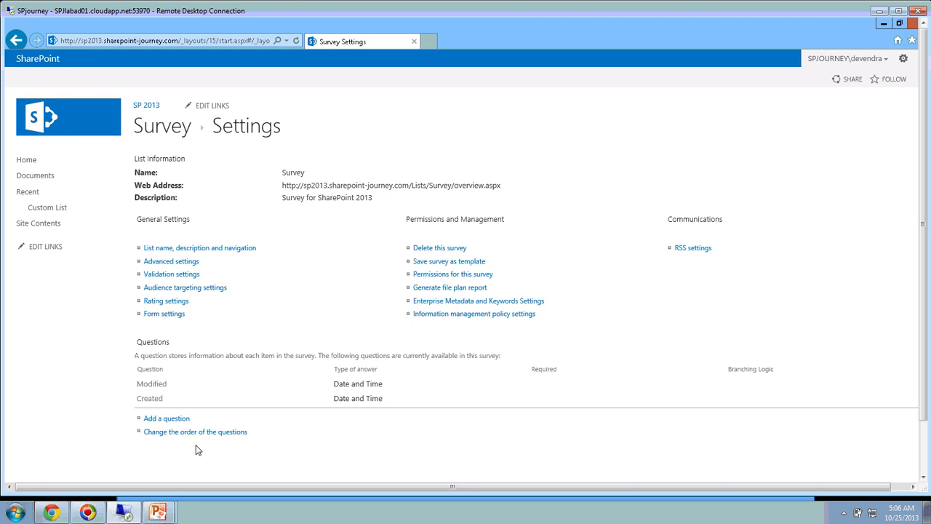
# Step: Open the Custom List's List Settings page in a second tab and make the remote session full-screen
pyautogui.middleClick(52, 211)
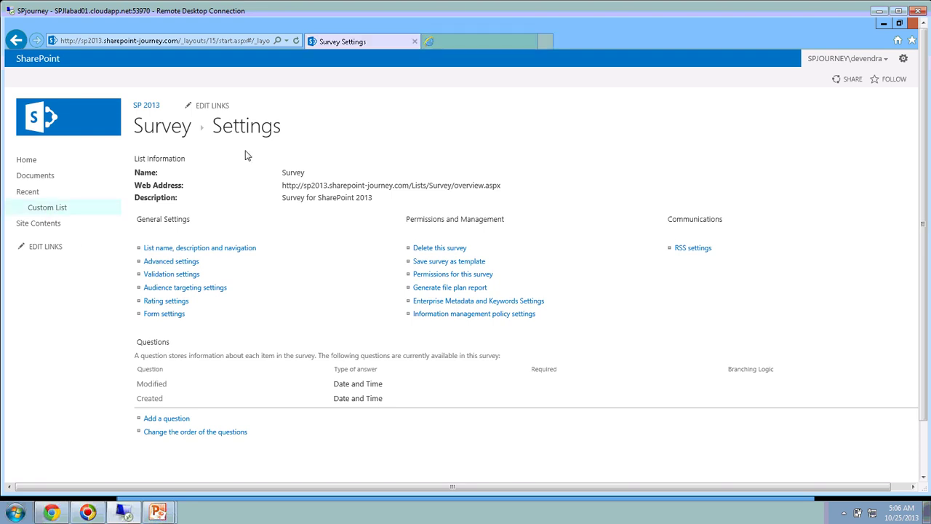
pyautogui.click(466, 42)
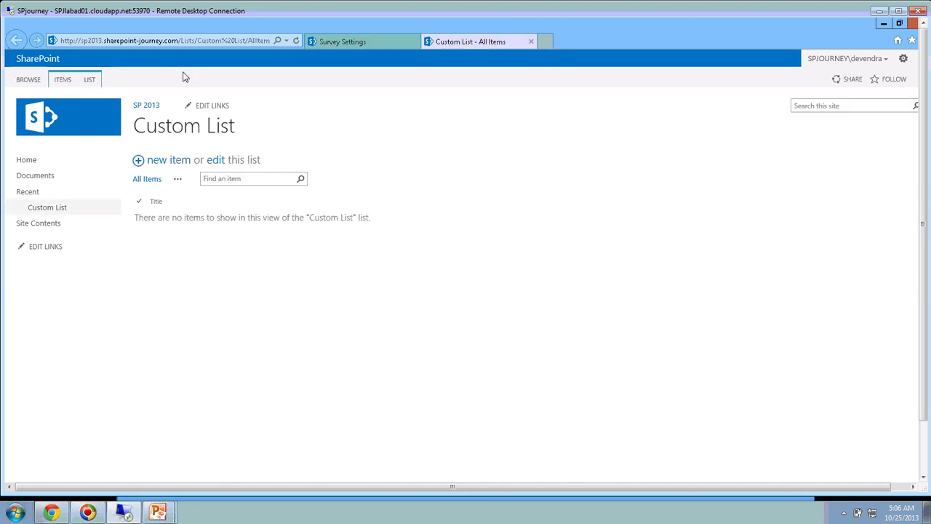
pyautogui.click(87, 80)
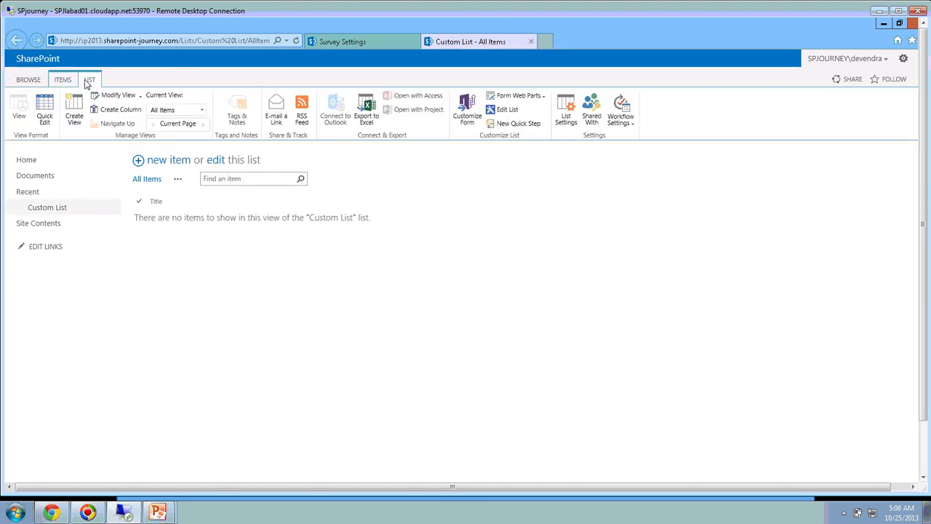
pyautogui.click(570, 125)
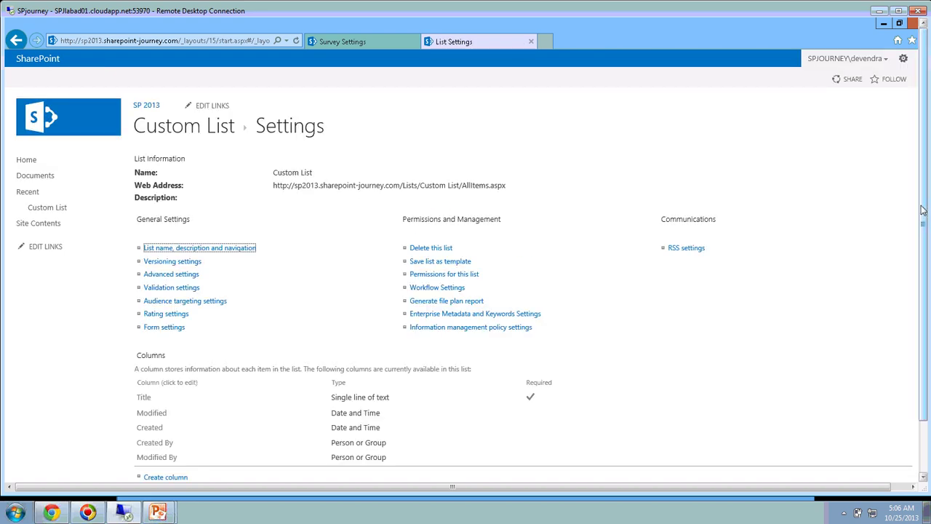
pyautogui.moveTo(923, 211); pyautogui.dragTo(923, 262)
pyautogui.click(898, 11)
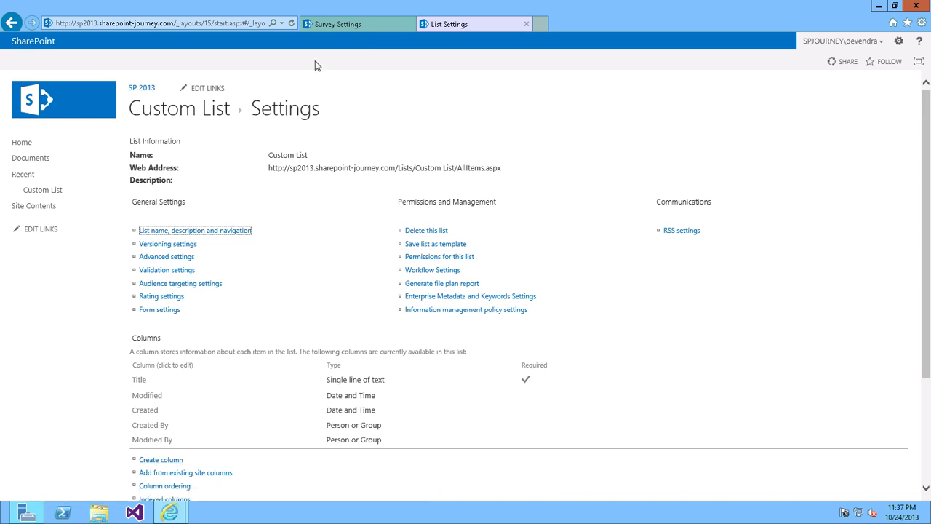
# Step: In the survey tab, change the address from survedit.aspx to fldnew.aspx to load the Create Column form
pyautogui.click(338, 25)
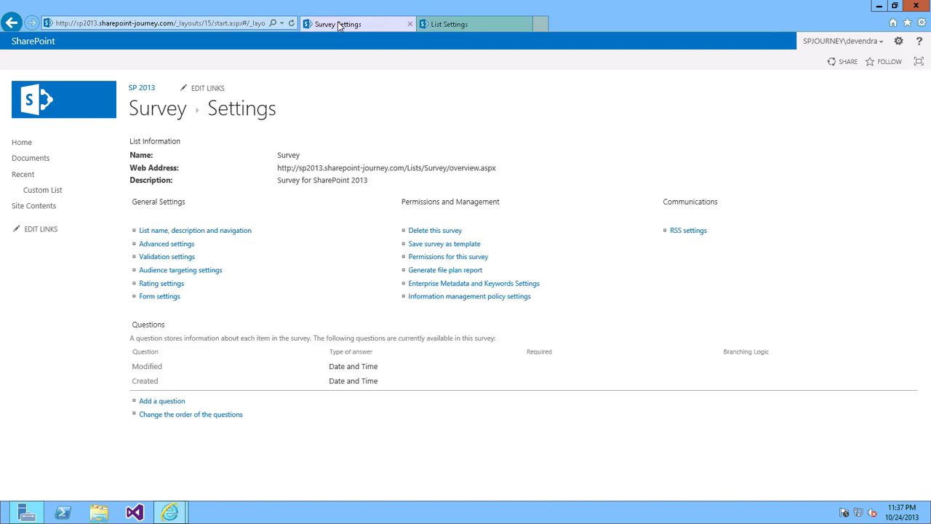
pyautogui.click(221, 25)
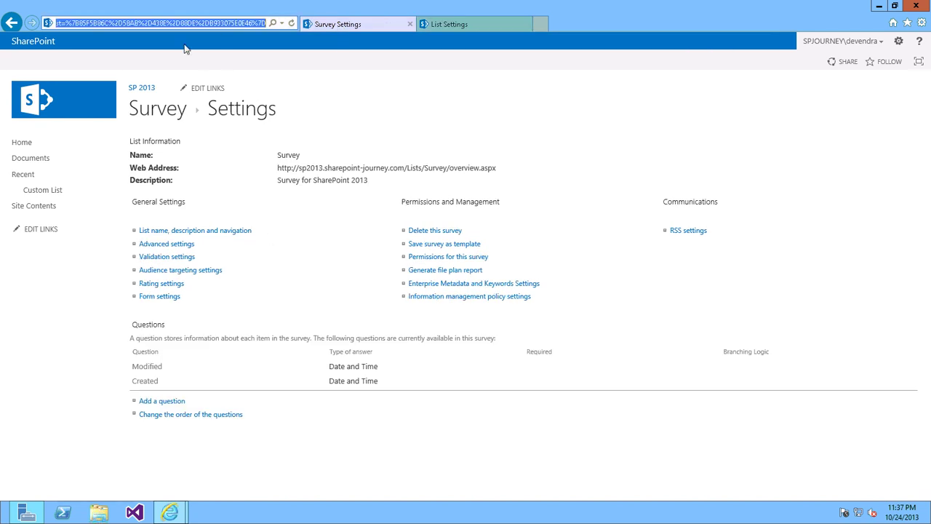
pyautogui.click(204, 27)
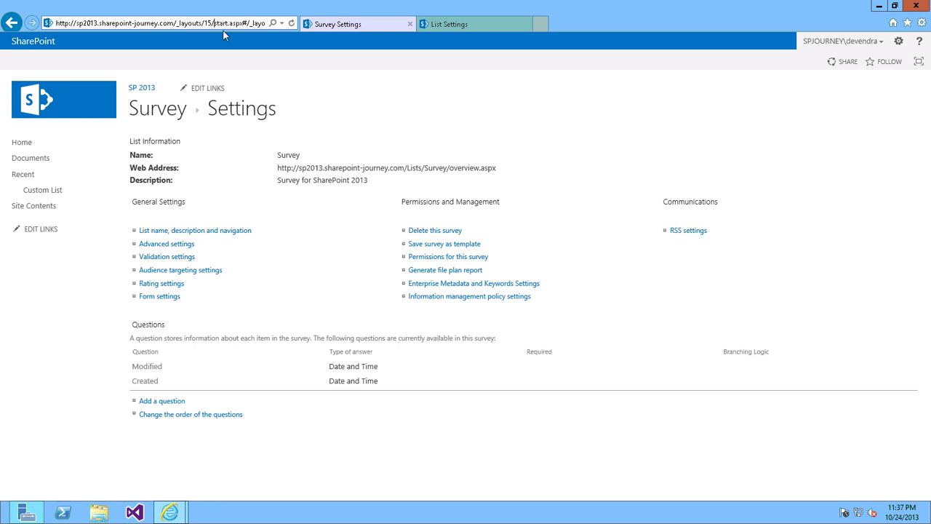
pyautogui.press('Delete')
pyautogui.press('Delete')
pyautogui.press('Delete')
pyautogui.press('Delete')
pyautogui.press('Delete')
pyautogui.press('Delete')
pyautogui.press('Delete')
pyautogui.press('Delete')
pyautogui.press('Delete')
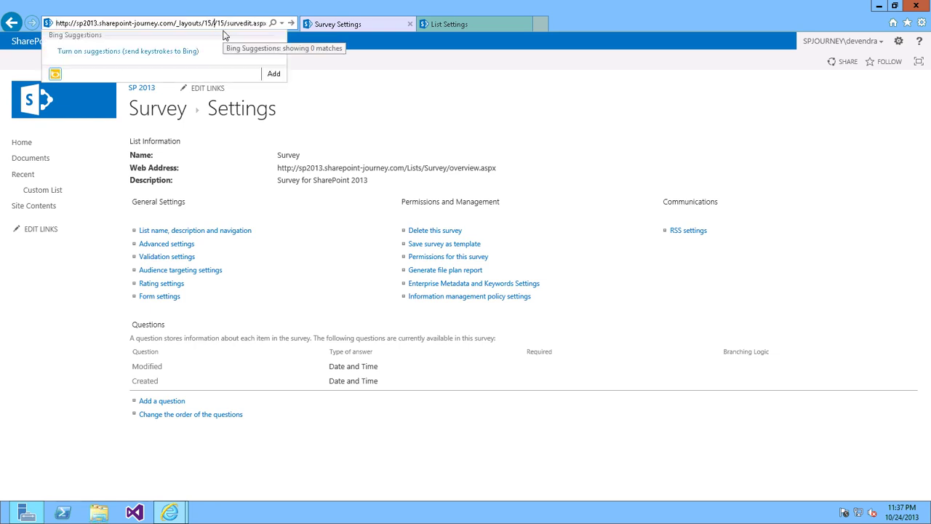
pyautogui.press('Delete')
pyautogui.press('Delete')
pyautogui.press('Delete')
pyautogui.press('Delete')
pyautogui.press('Delete')
pyautogui.press('Delete')
pyautogui.press('Delete')
pyautogui.press('Delete')
pyautogui.press('Delete')
pyautogui.press('Delete')
pyautogui.press('Delete')
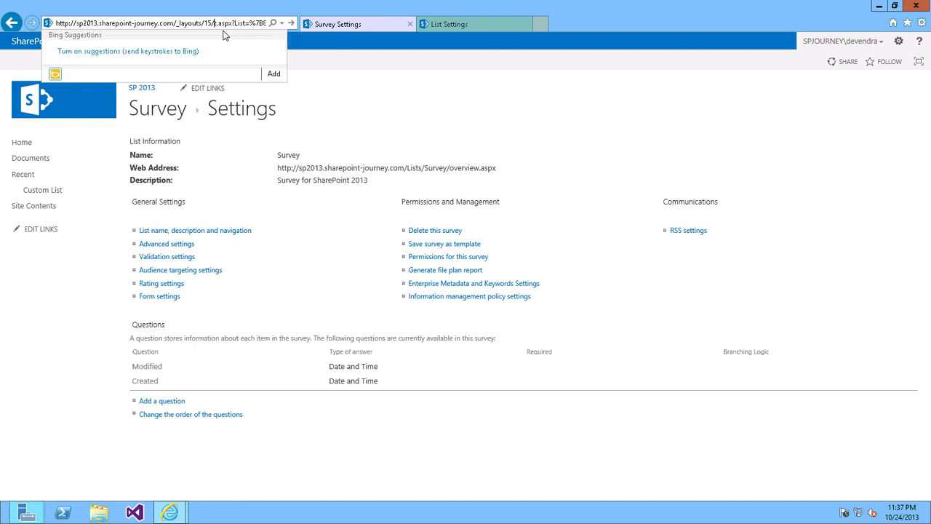
pyautogui.press('Delete')
pyautogui.write('fl')
pyautogui.write('dnew')
pyautogui.press('Return')
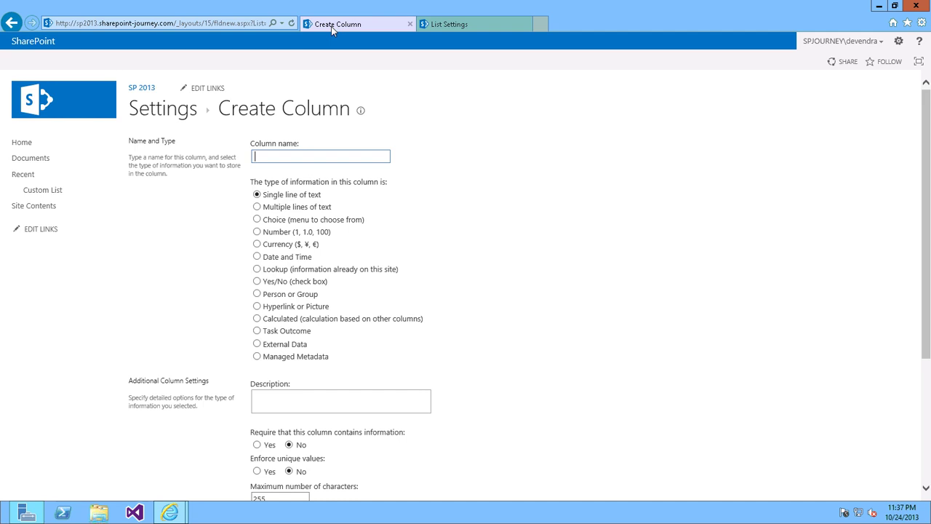
# Step: Save a single-line-of-text question named 'Survey Column', then switch back to the PowerPoint slide show
pyautogui.write('Sur')
pyautogui.write('vey C')
pyautogui.write('olumn')
pyautogui.scroll(-3, 927, 245)
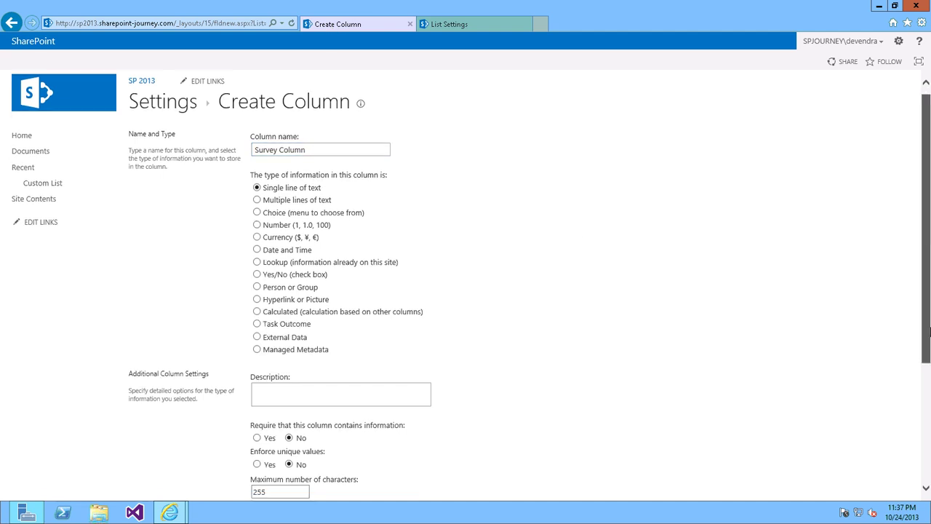
pyautogui.click(836, 435)
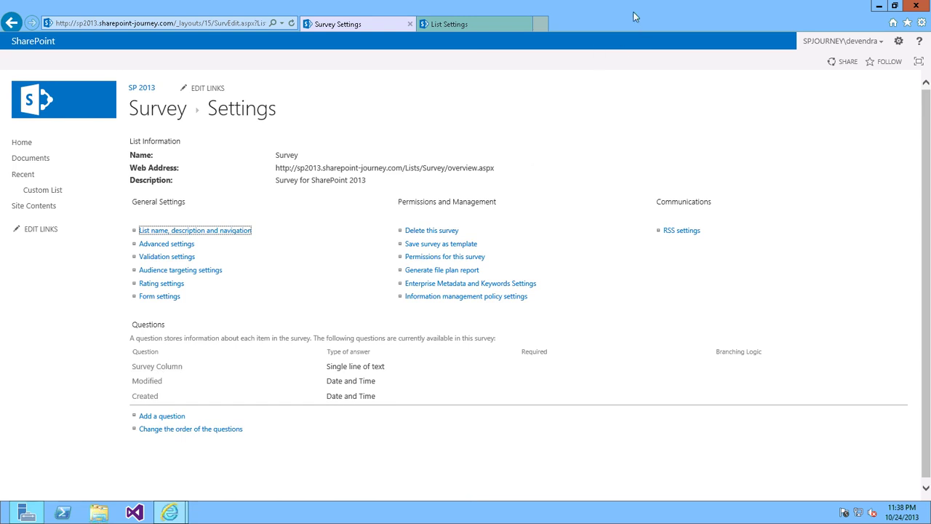
pyautogui.hotkey('alt', 'Tab')
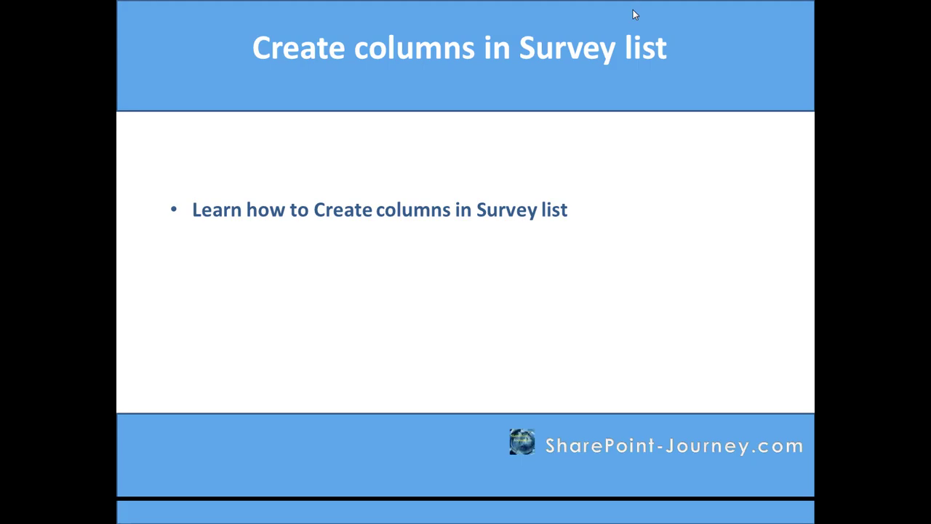